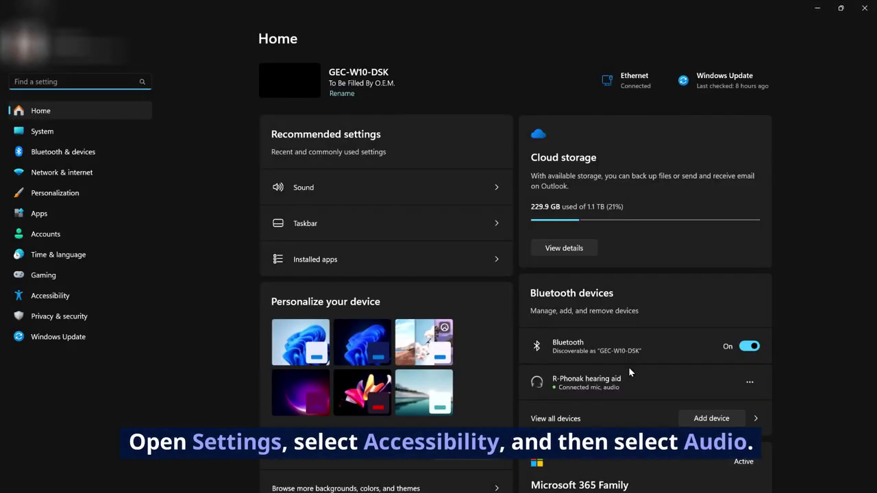
- Go to Accessibility and open the Audio page under Hearing
click(65, 294)
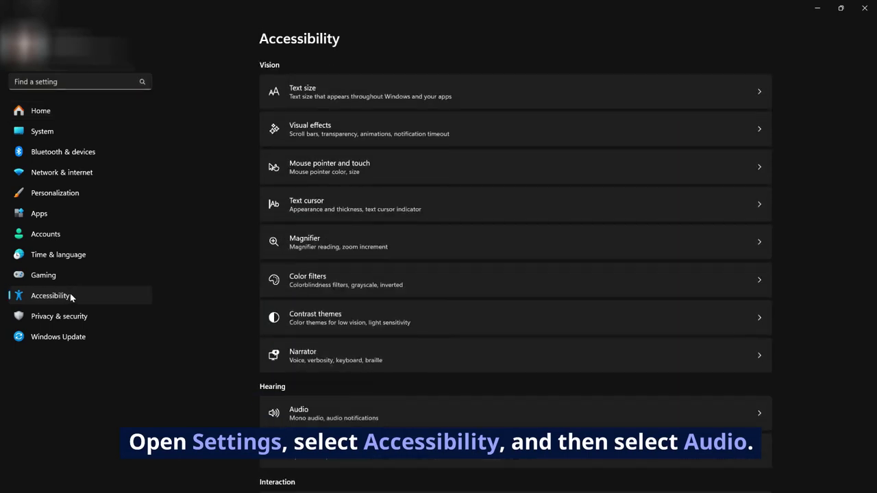
scroll(274, 281, down, 5)
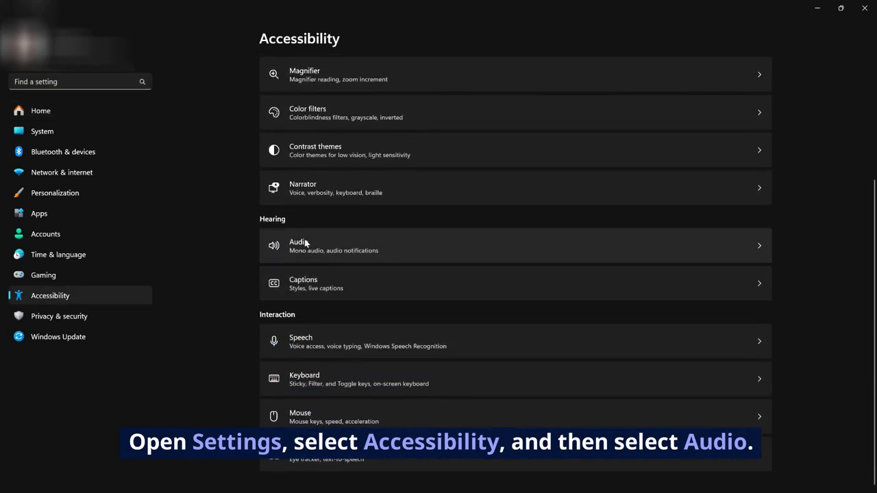
click(344, 251)
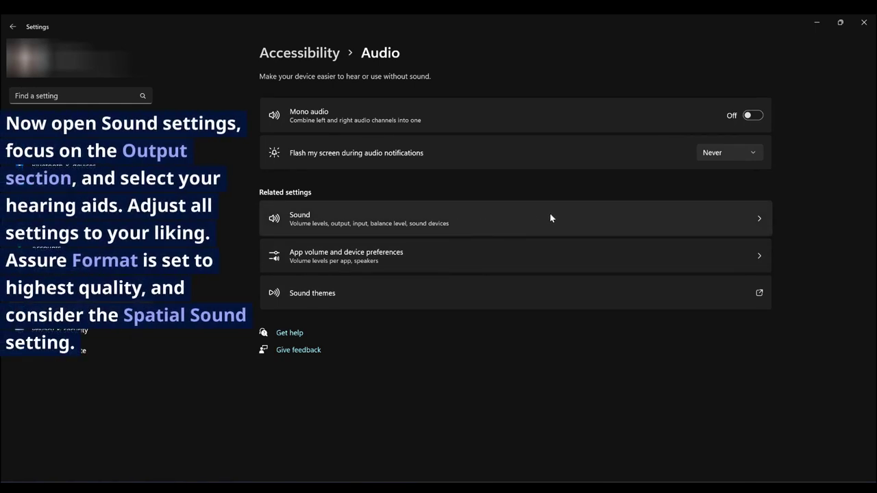
- Open the Sound settings and the hearing aid headphones' properties
click(528, 218)
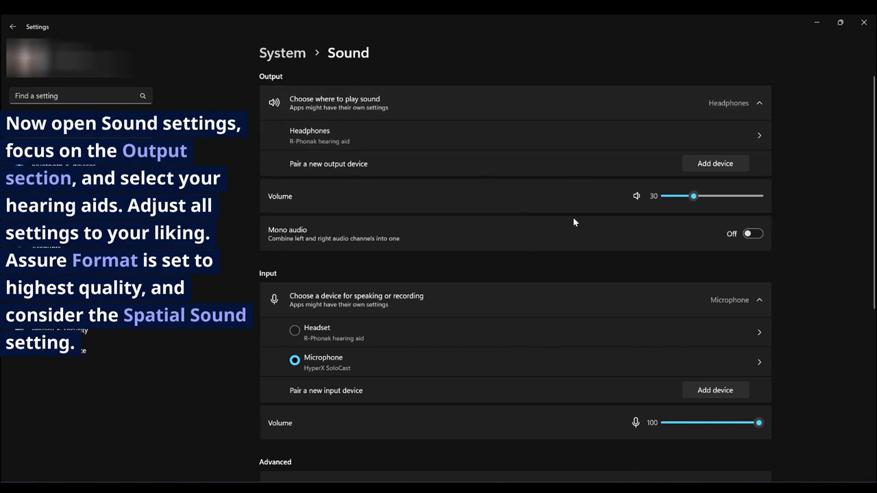
click(665, 137)
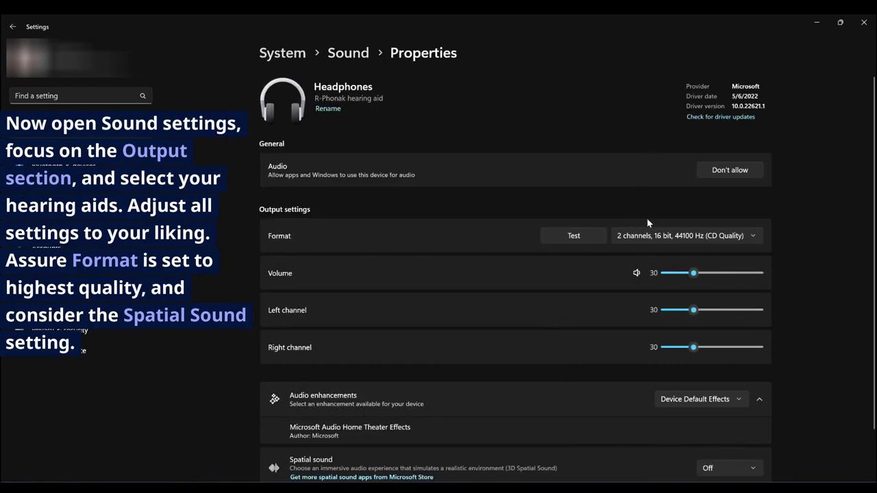
scroll(654, 236, down, 2)
- Keep the output format at 2 channels, 16 bit, 44100 Hz and view the spatial sound options
click(662, 183)
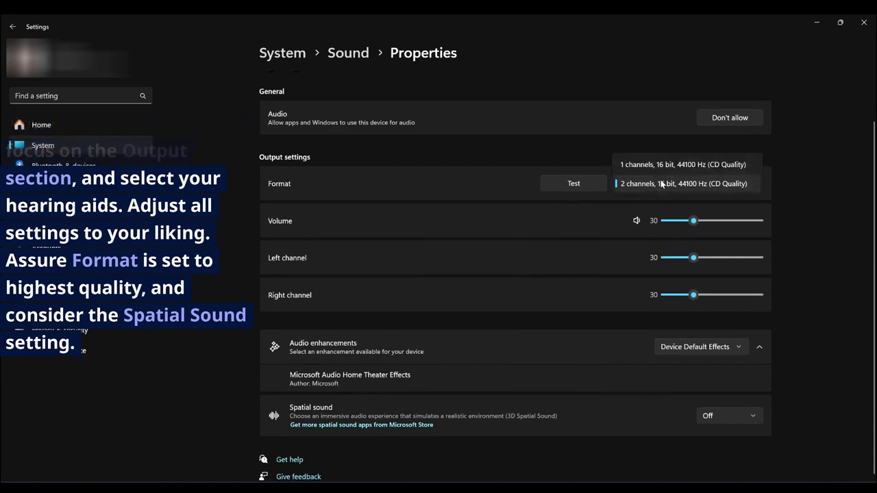
click(662, 183)
click(662, 185)
click(661, 187)
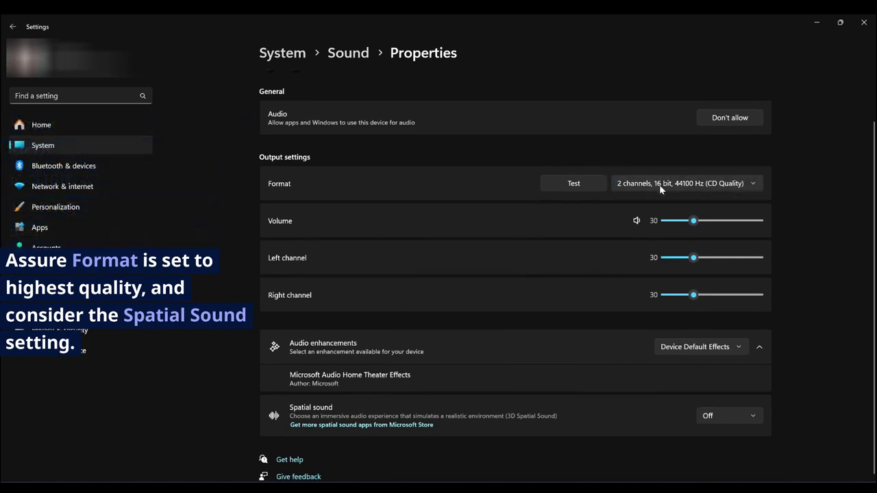
click(723, 413)
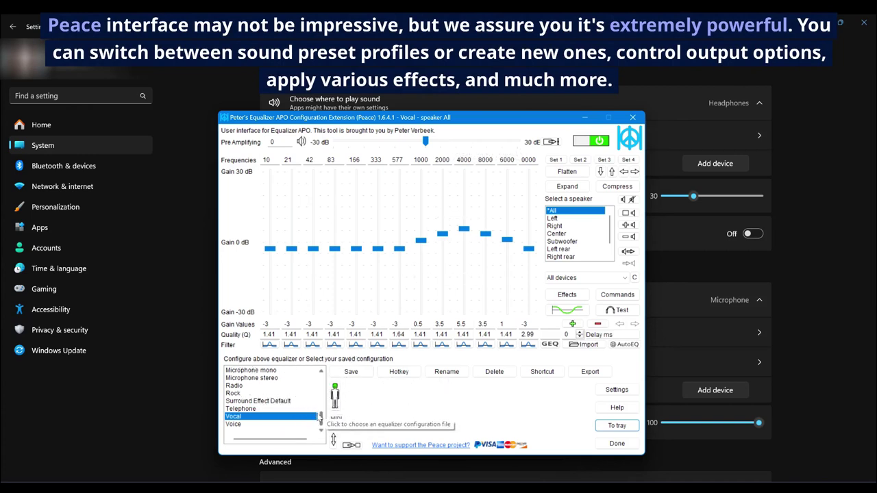
- Move through Peace Equalizer's configuration list with the Vocal preset loaded for all speakers
mouse_move(321, 420)
mouse_down()
mouse_move(322, 384)
mouse_move(321, 418)
mouse_up()
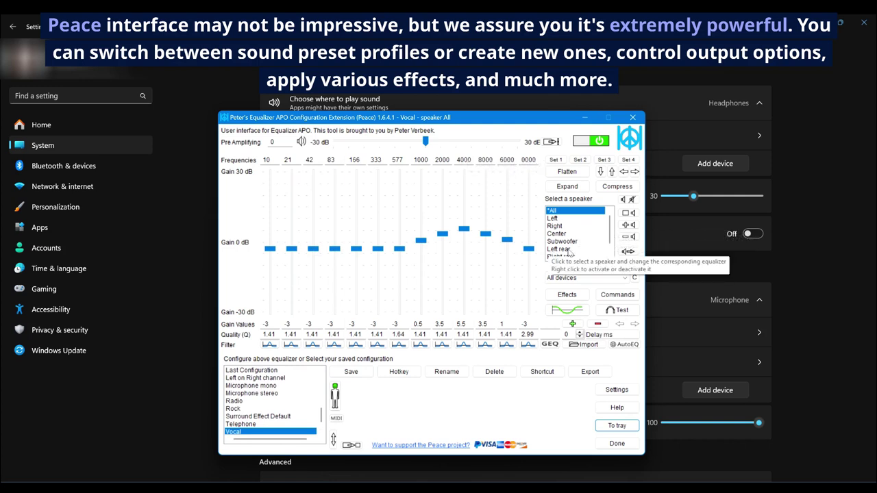
click(566, 295)
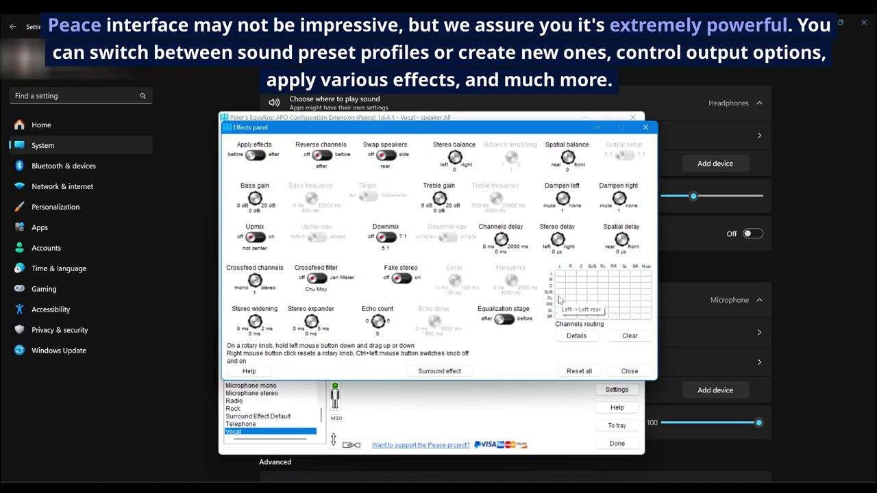
click(629, 370)
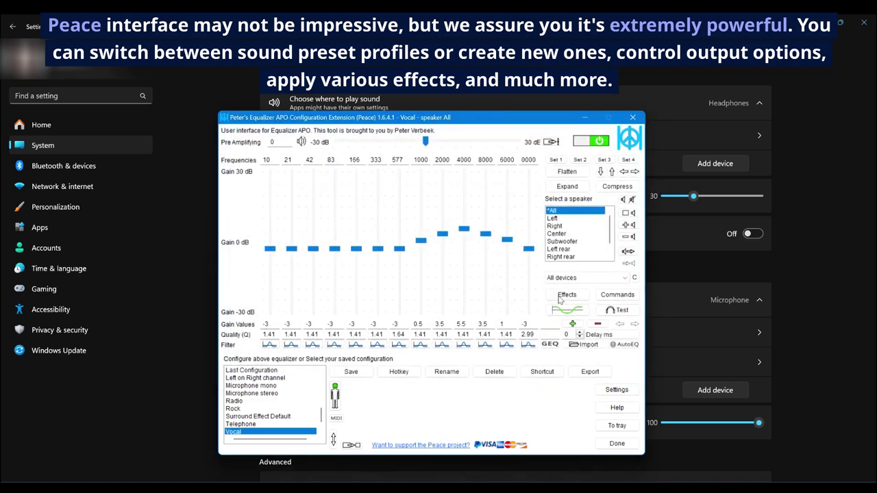
click(608, 426)
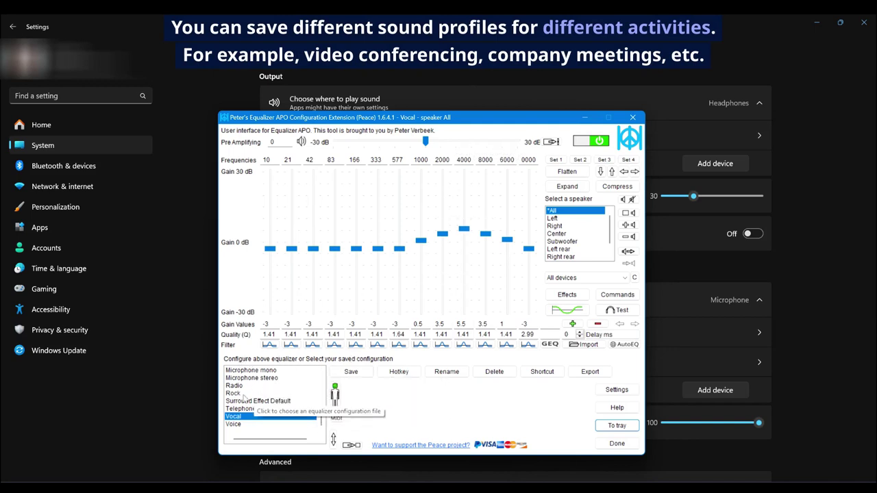
mouse_move(321, 420)
mouse_down()
mouse_move(321, 377)
mouse_move(321, 411)
mouse_up()
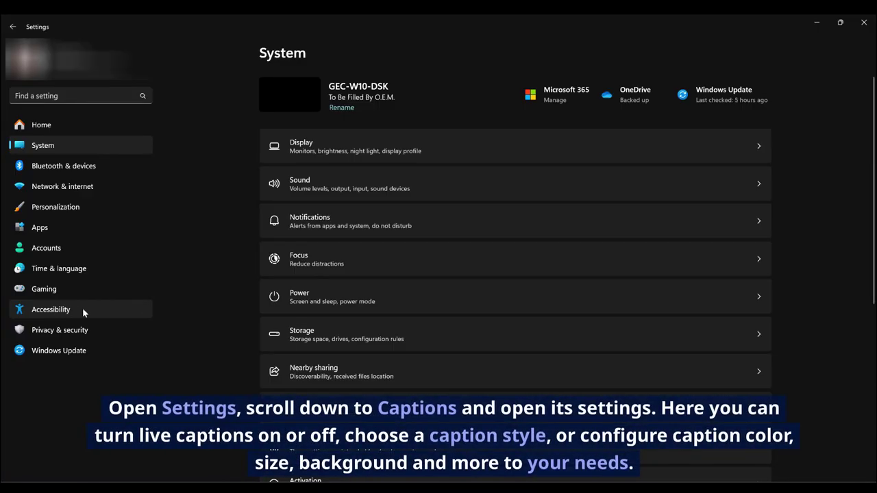
- Go to Accessibility > Captions and edit the Default (copy) caption style
click(51, 310)
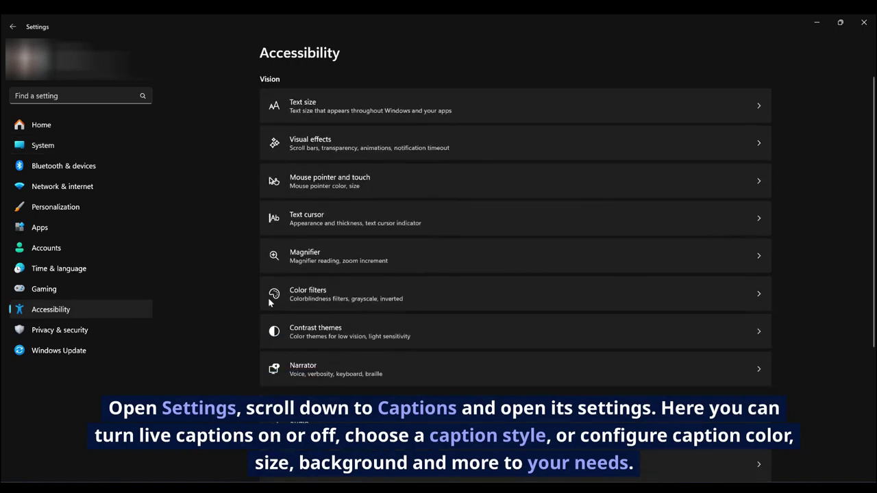
scroll(370, 283, down, 3)
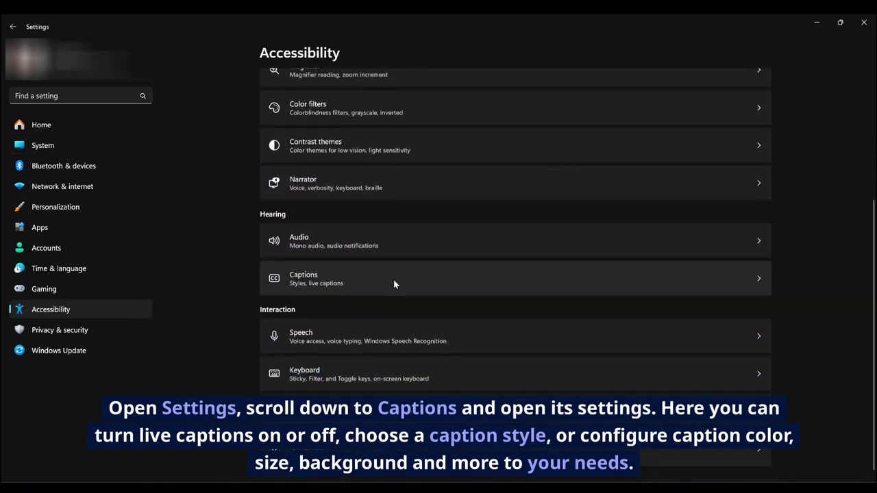
click(386, 281)
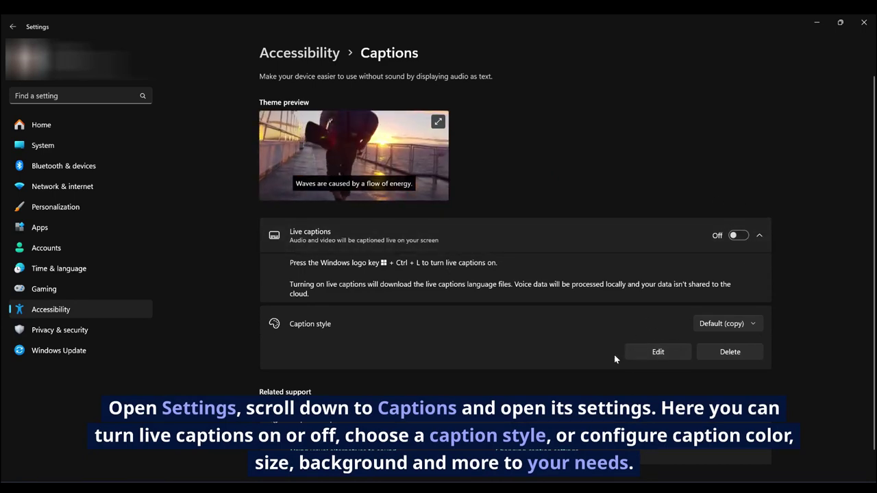
click(644, 352)
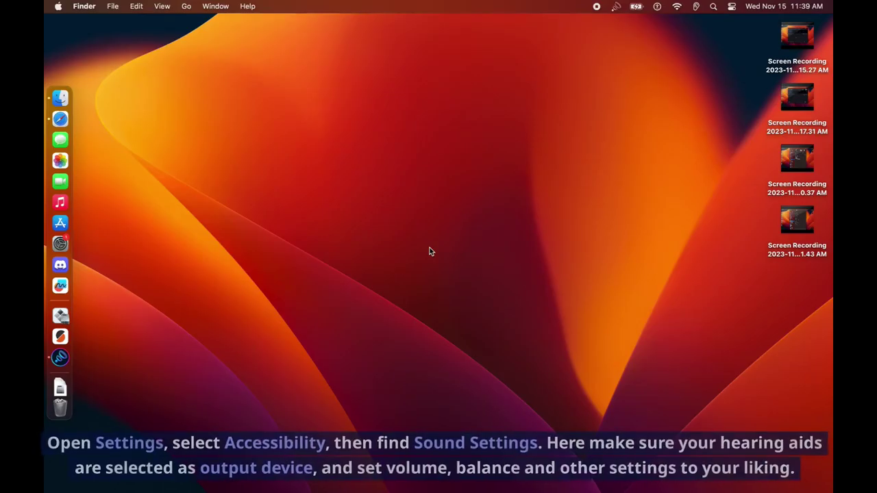
- Launch System Settings and go from Accessibility > Audio to the Sound settings
click(59, 244)
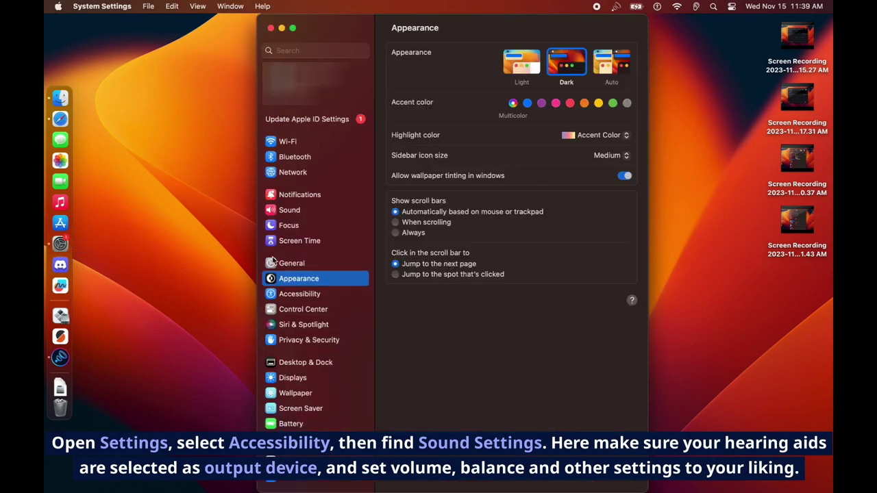
click(315, 295)
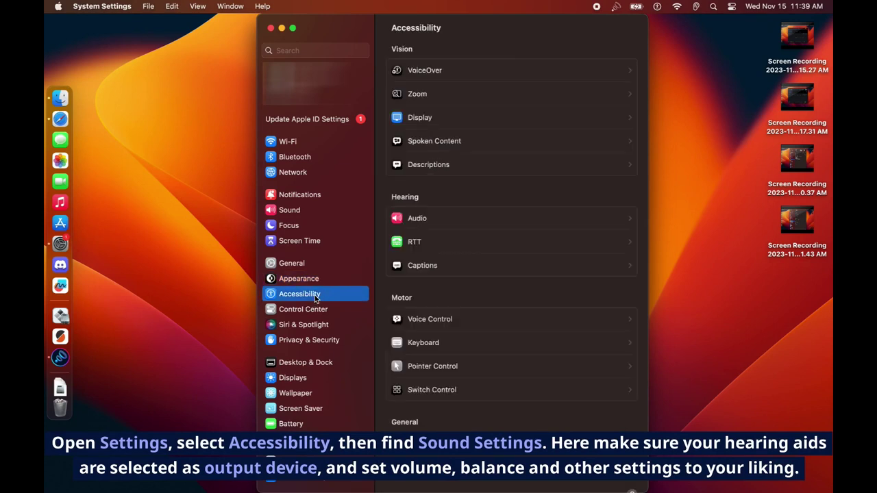
click(490, 220)
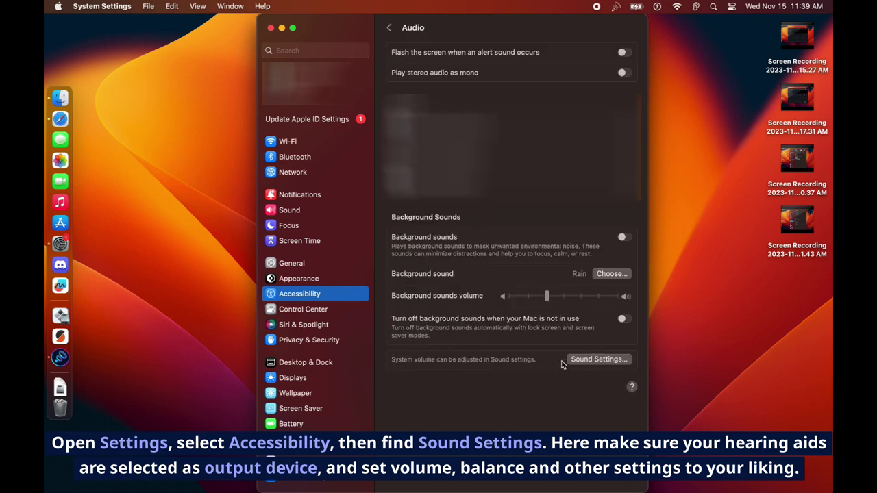
click(597, 360)
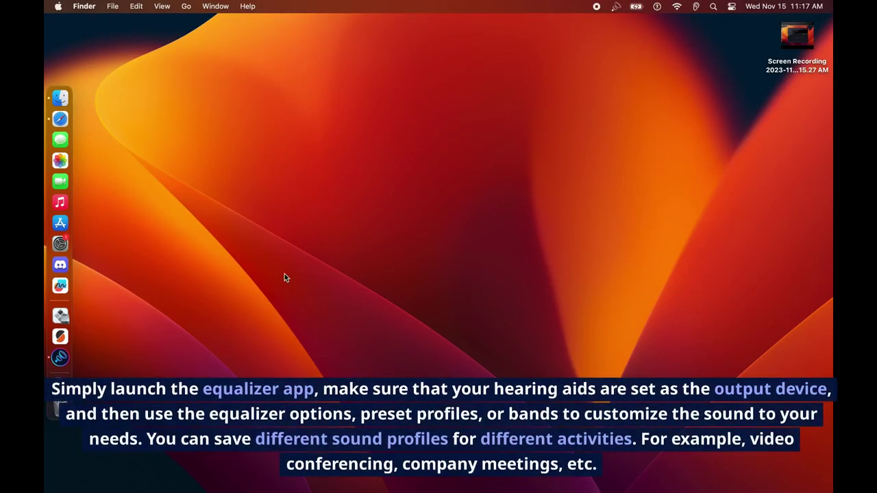
- Launch Boom 3D, show its output devices and view the remaining headphone and speaker types
click(60, 358)
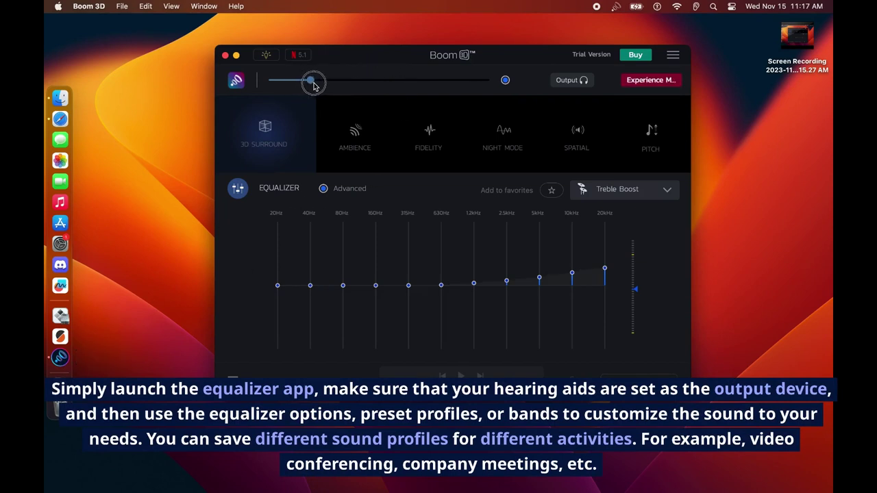
click(573, 81)
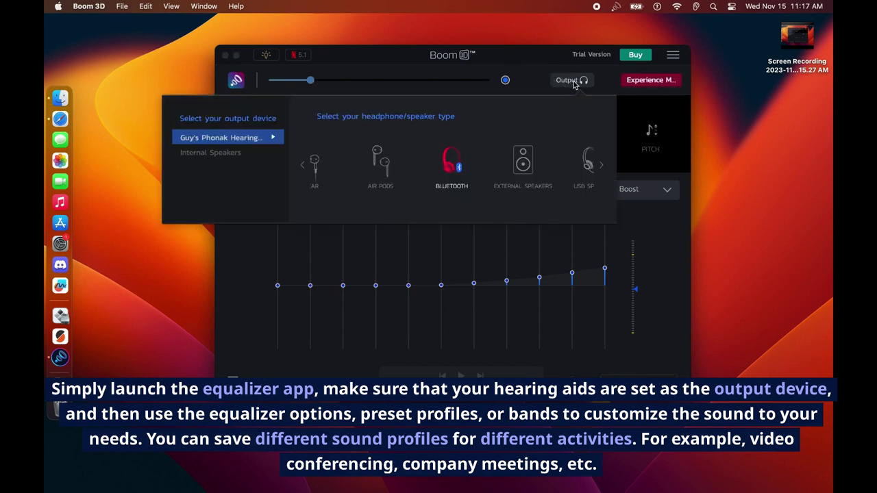
click(597, 164)
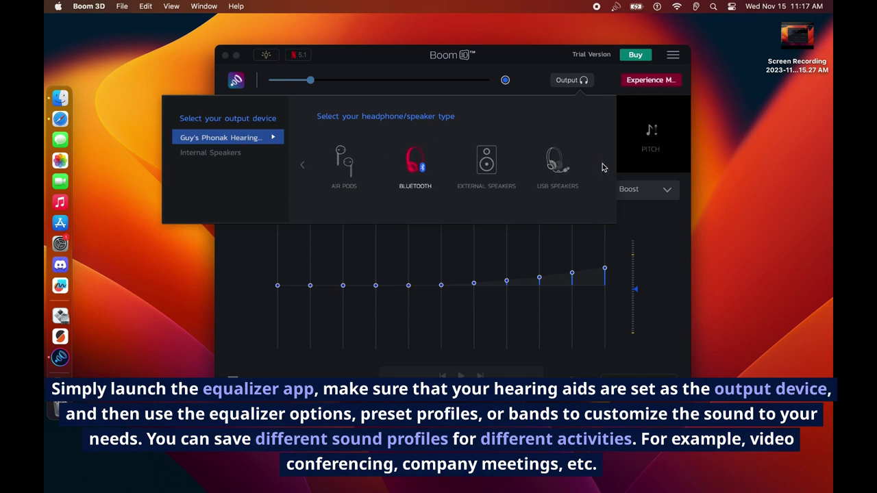
- Return to the equalizer and scroll the Boom Presets list, from Party and Pop to Treble Boost
click(540, 80)
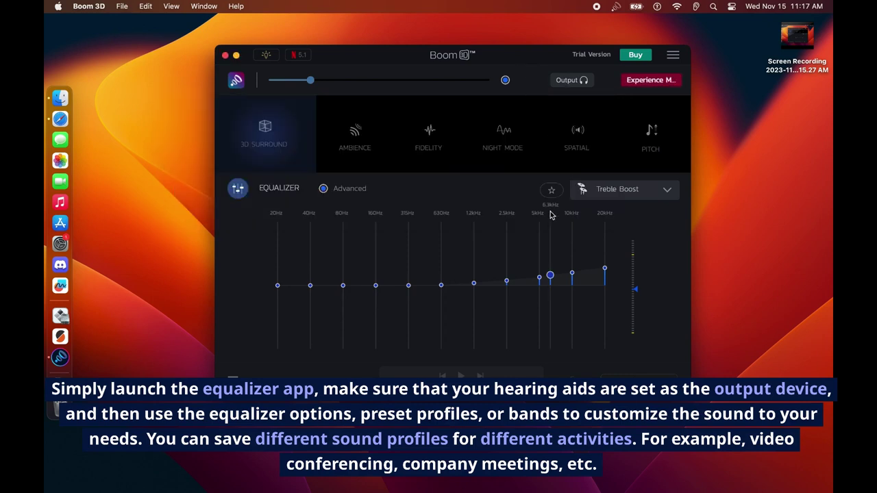
click(629, 197)
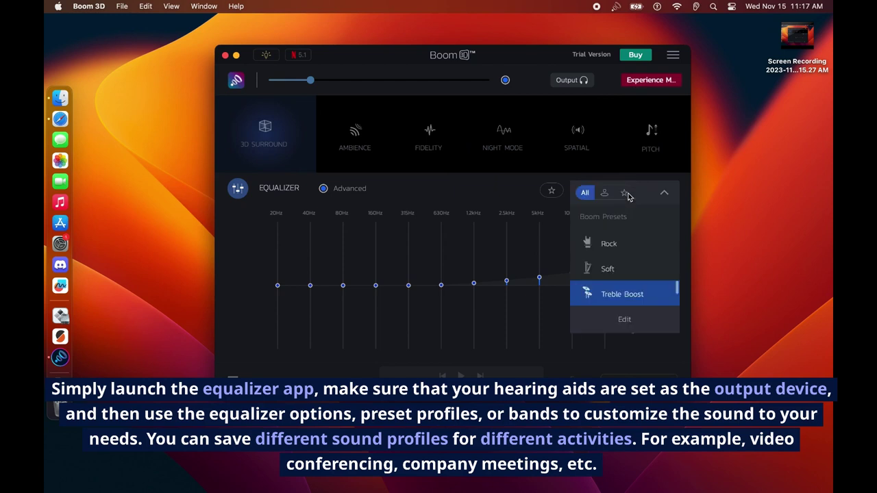
scroll(639, 268, up, 2)
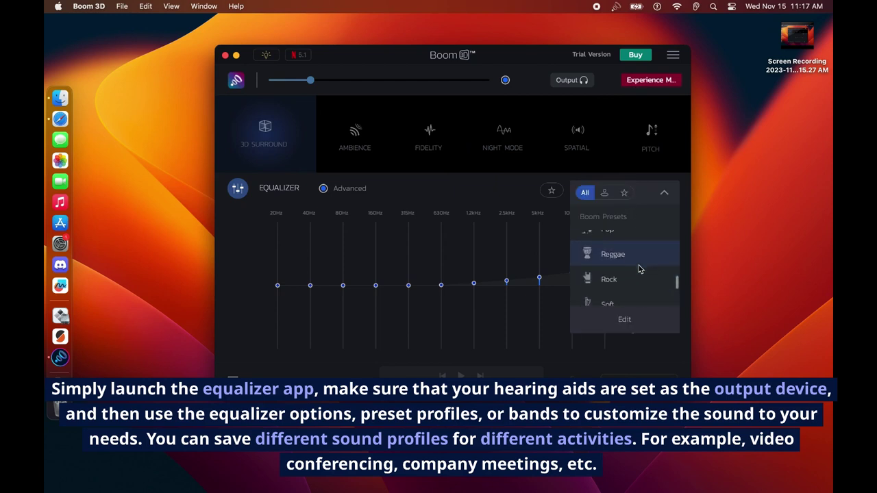
scroll(639, 269, down, 2)
scroll(638, 269, up, 1)
scroll(638, 269, up, 4)
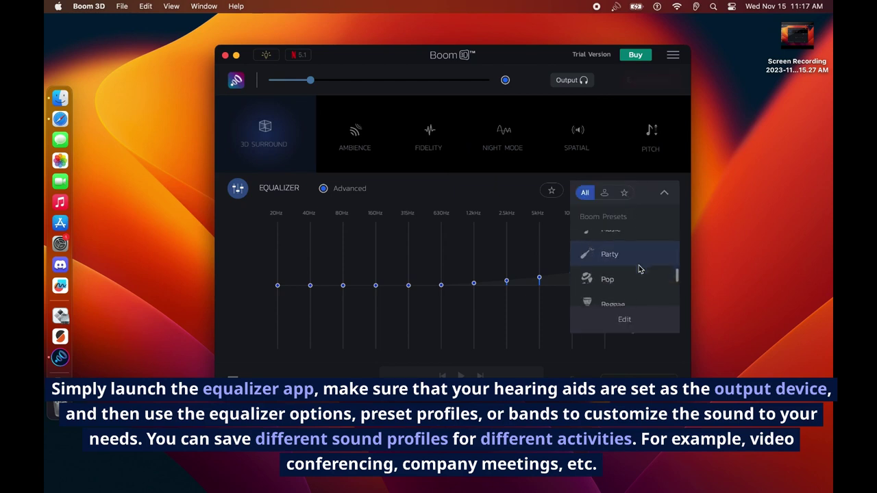
scroll(639, 269, down, 6)
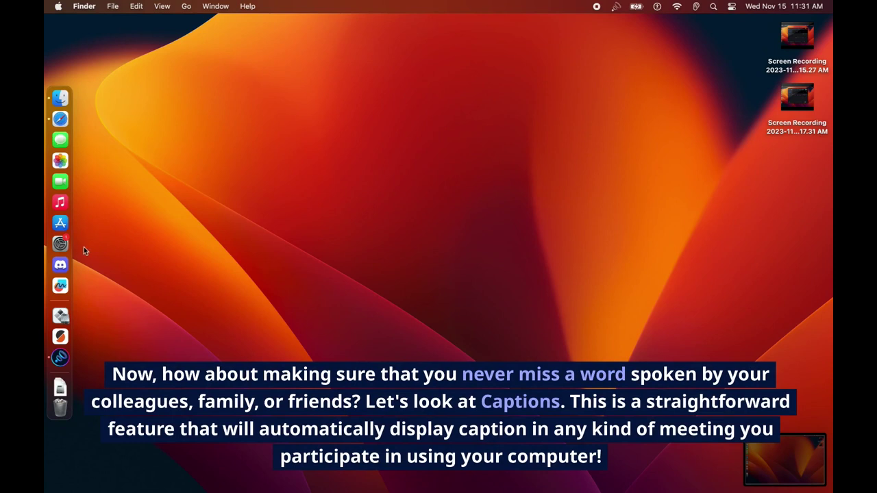
- Launch System Settings and reach Accessibility > Captions, repeating the route a second time
click(61, 244)
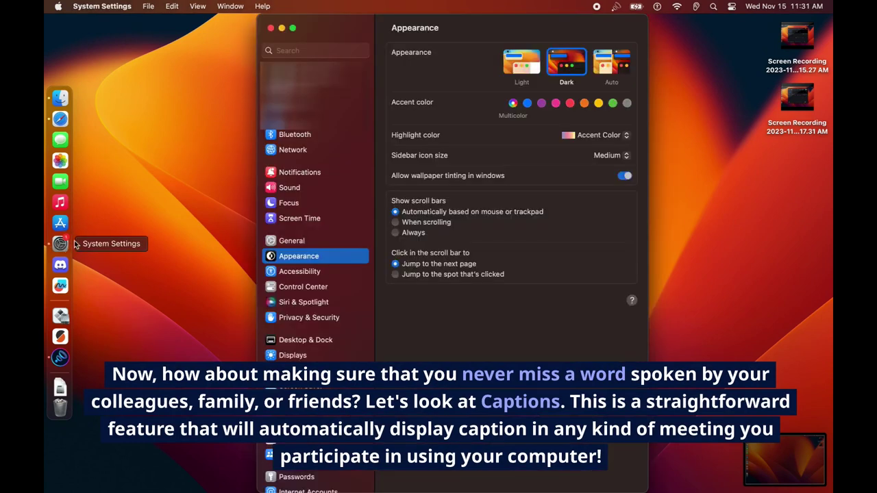
scroll(315, 301, up, 1)
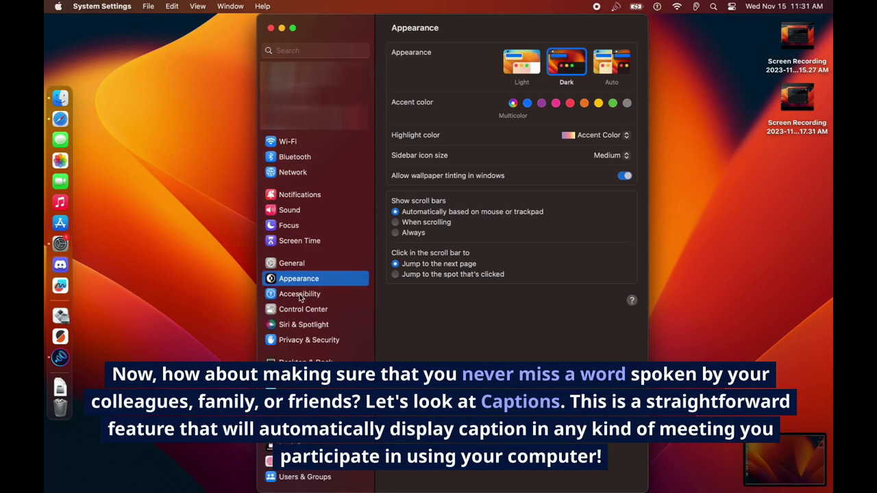
click(300, 296)
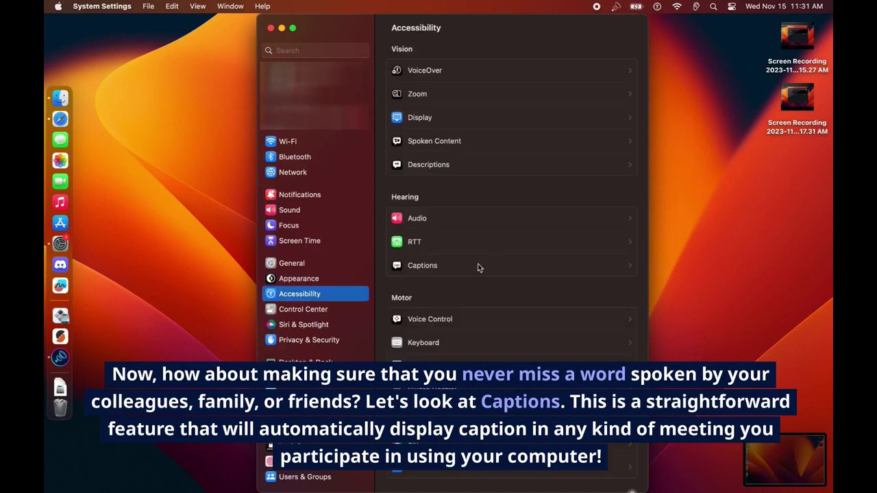
click(502, 266)
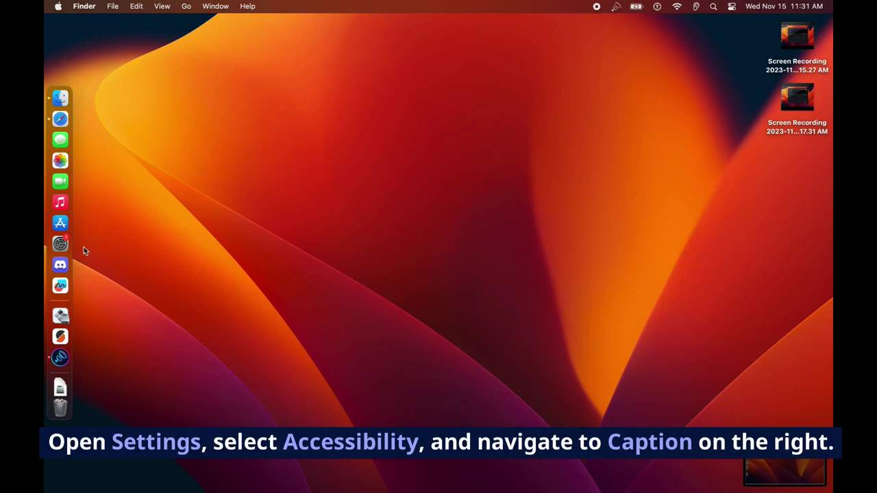
click(61, 245)
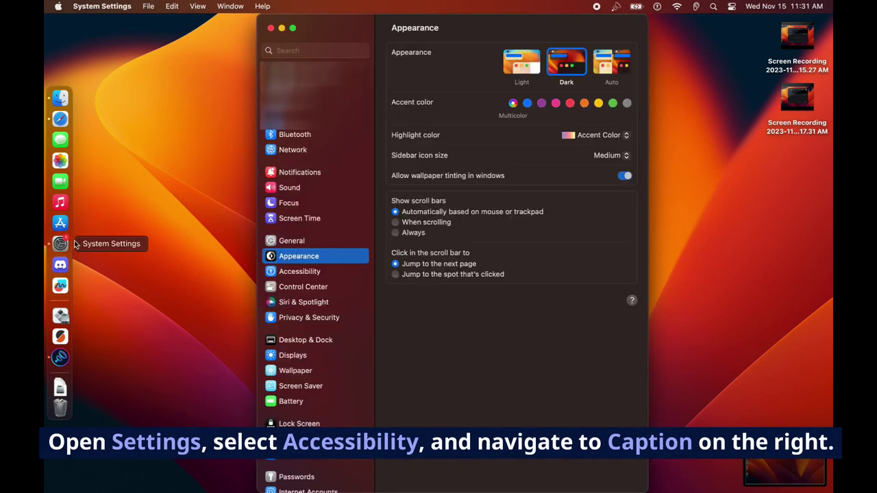
scroll(312, 292, up, 1)
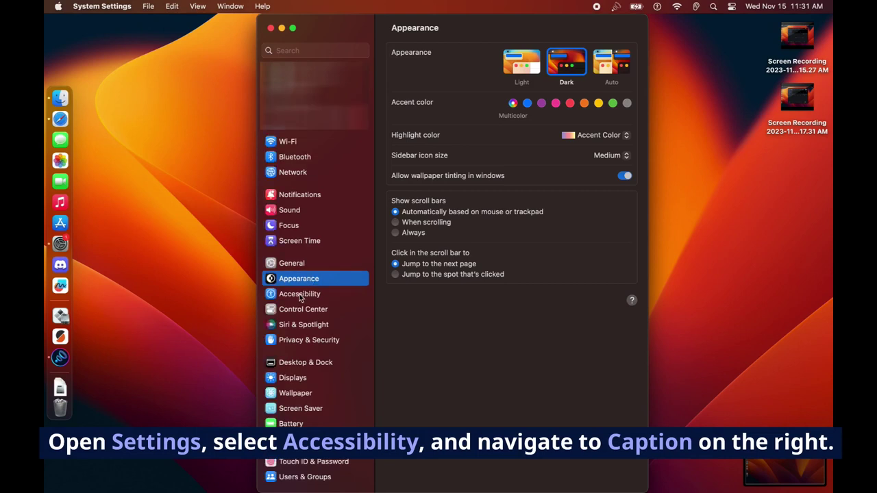
click(300, 296)
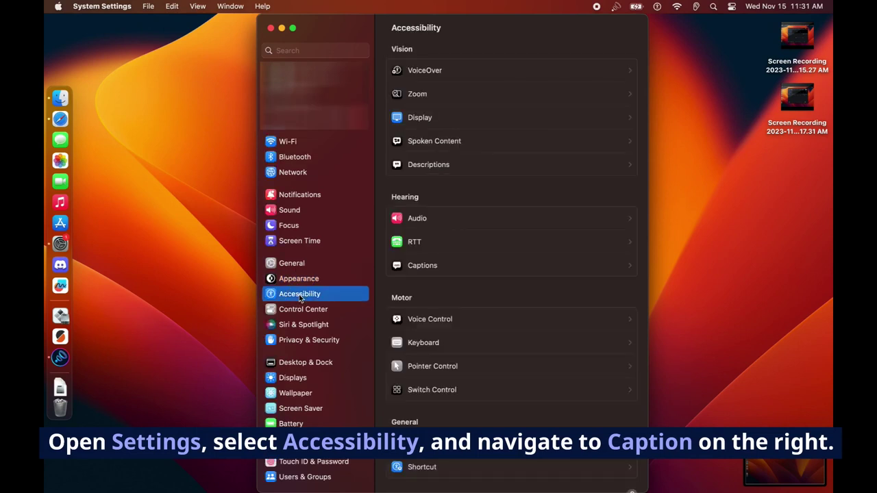
click(502, 265)
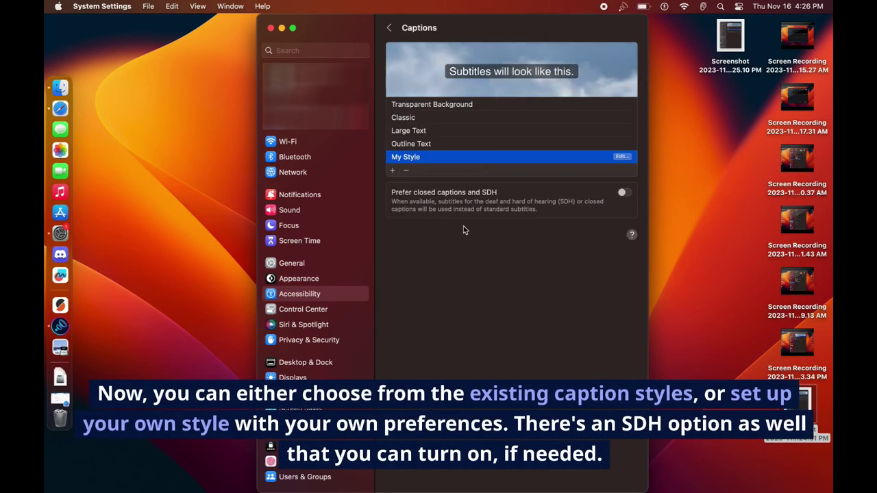
- Try Outline Text and Large Text, settle on the Classic caption style, and add a new style
click(442, 146)
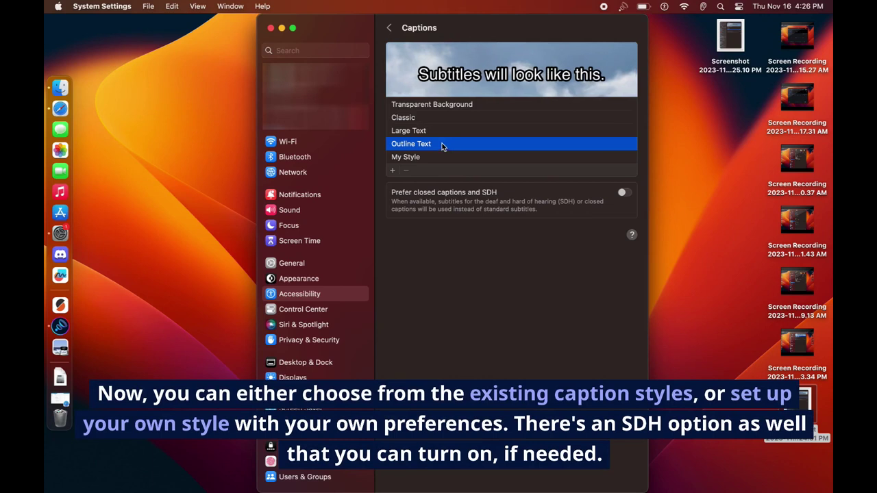
click(441, 132)
click(441, 119)
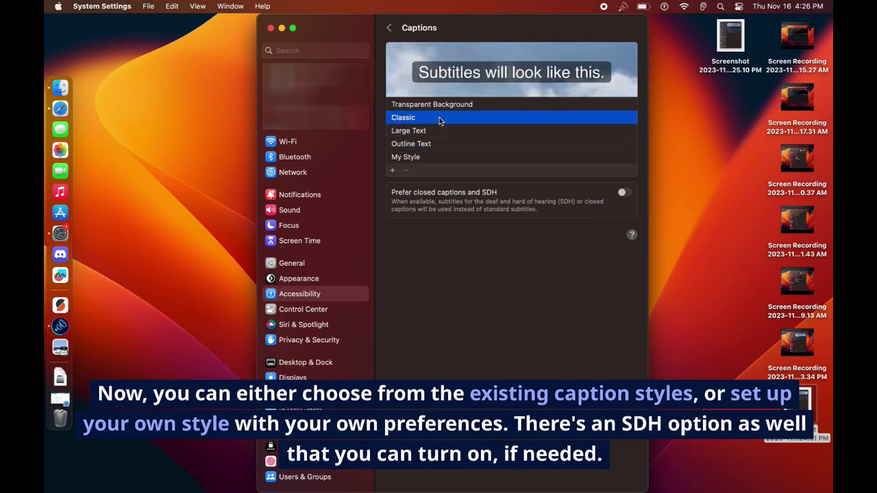
click(393, 170)
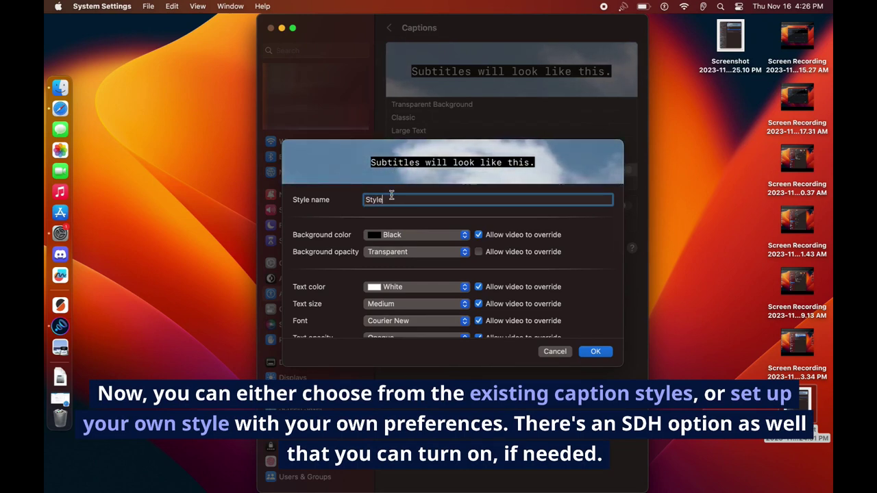
- Name the new caption style 'Style 2' and set its background colour to Magenta
text(Style 2)
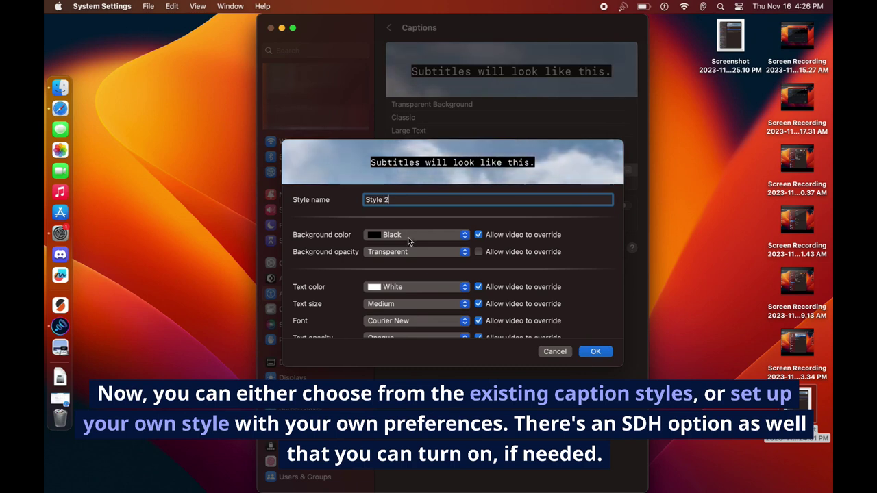
click(409, 236)
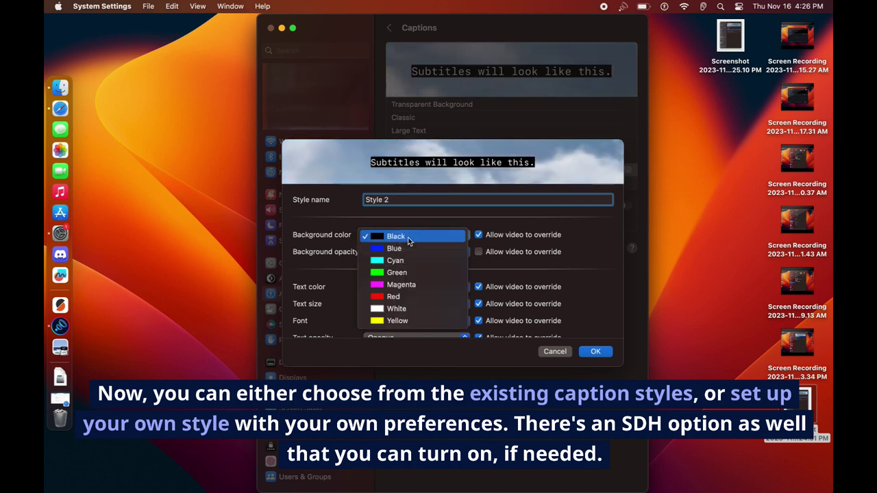
click(395, 285)
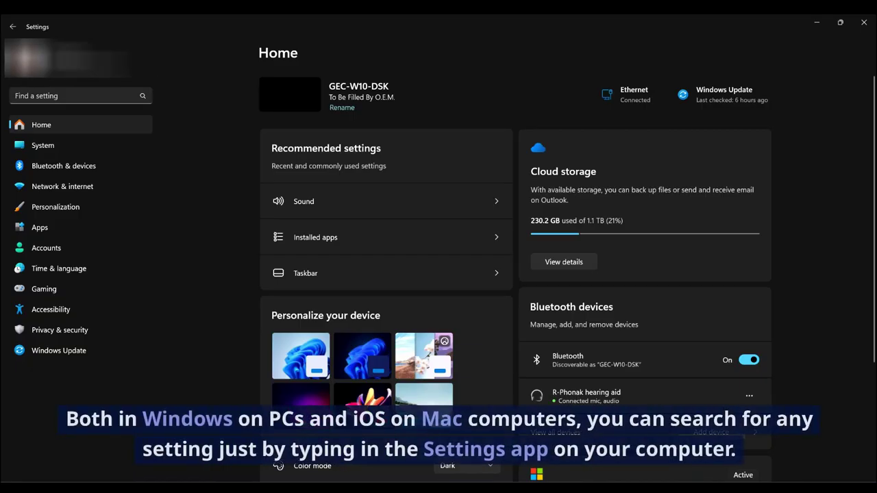
- Search Settings for 'hearing', then 'caption', then 'color', bringing up accent color and dark mode suggestions
click(76, 95)
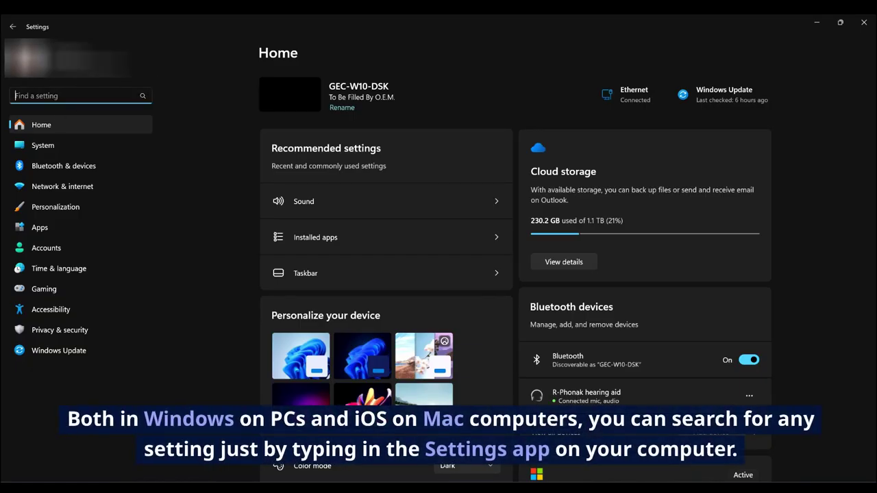
text(hearing)
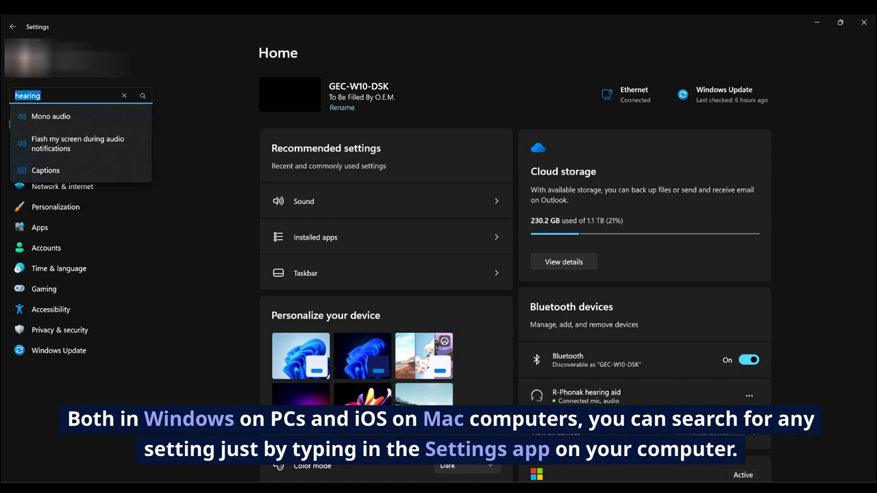
text(caption)
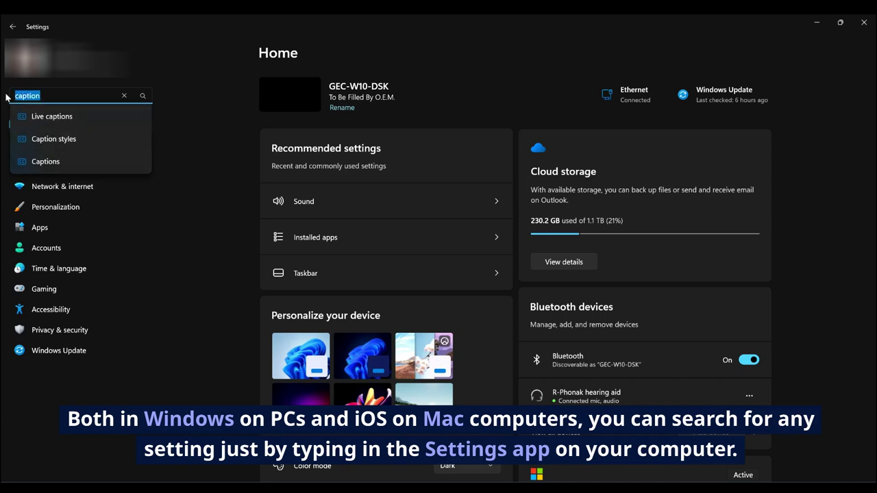
text(color)
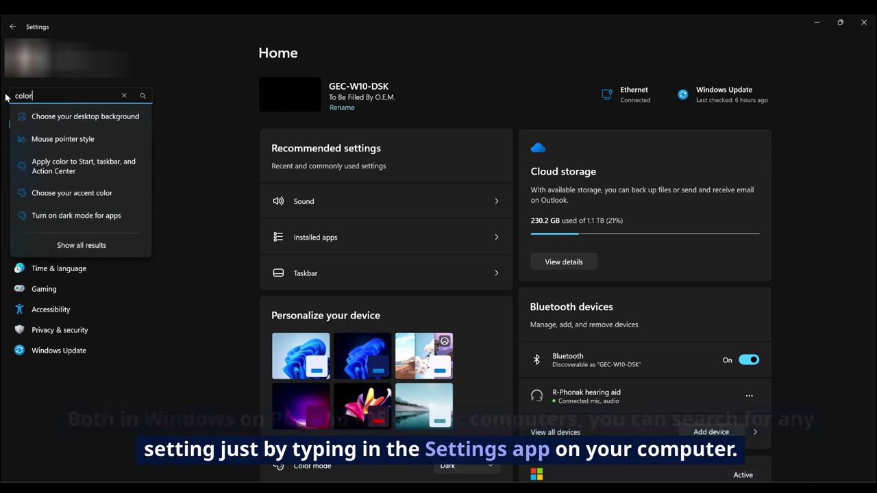